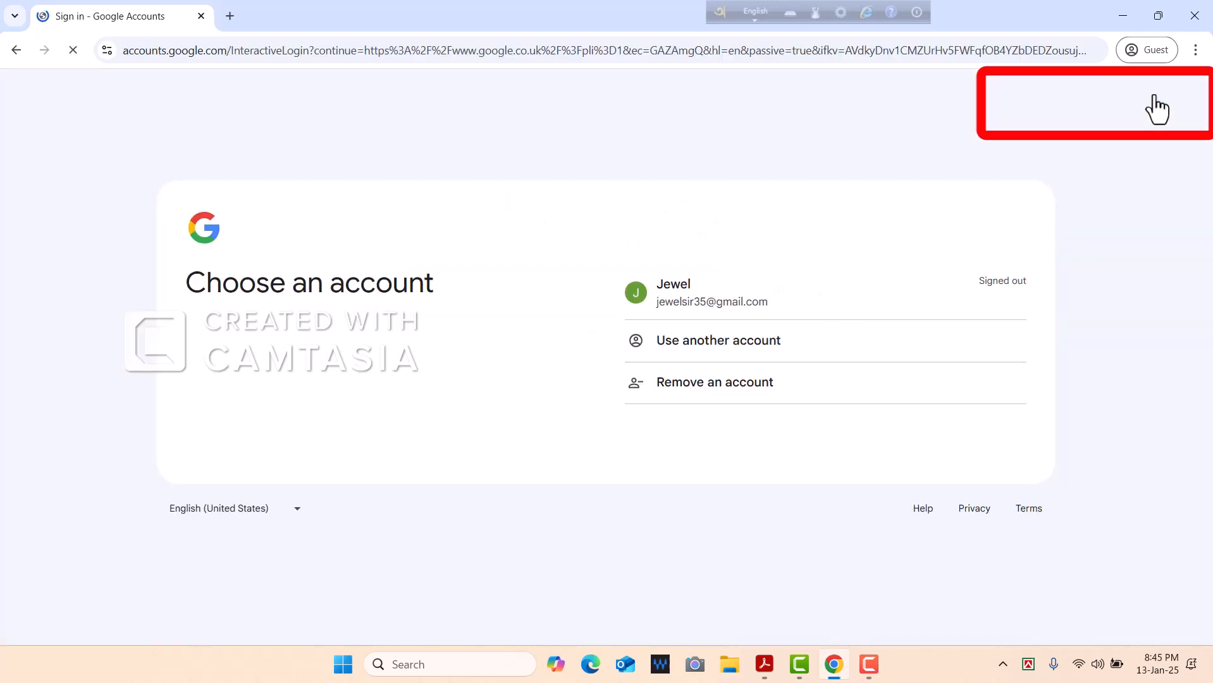
Sign in to the listed Google account by entering the account password.
{"action": "left_click", "coordinate": [731, 303]}
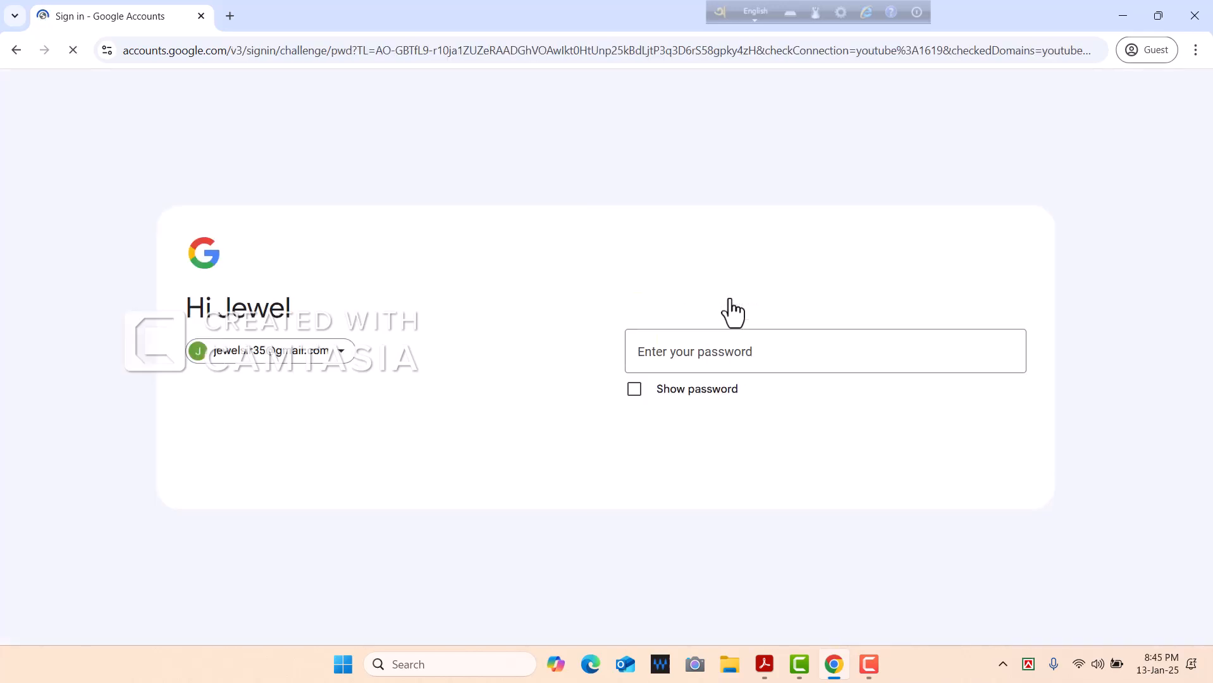
{"action": "left_click", "coordinate": [657, 330]}
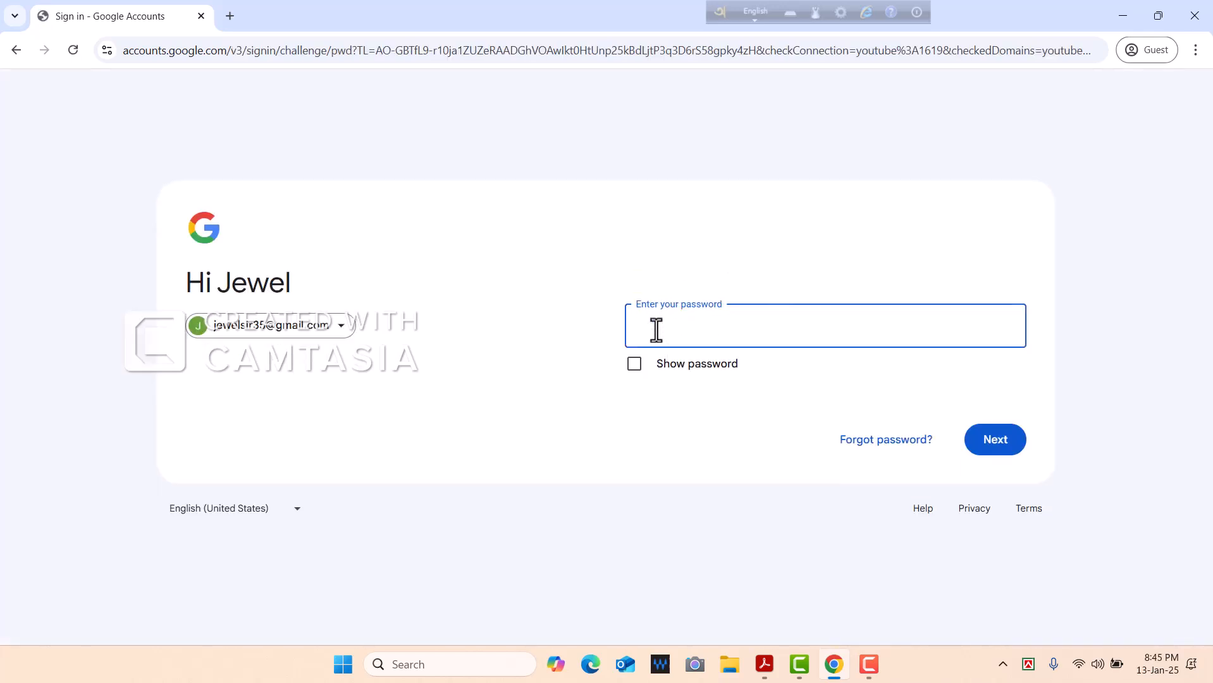
{"action": "type", "text": "••••••••••"}
{"action": "left_click", "coordinate": [999, 455]}
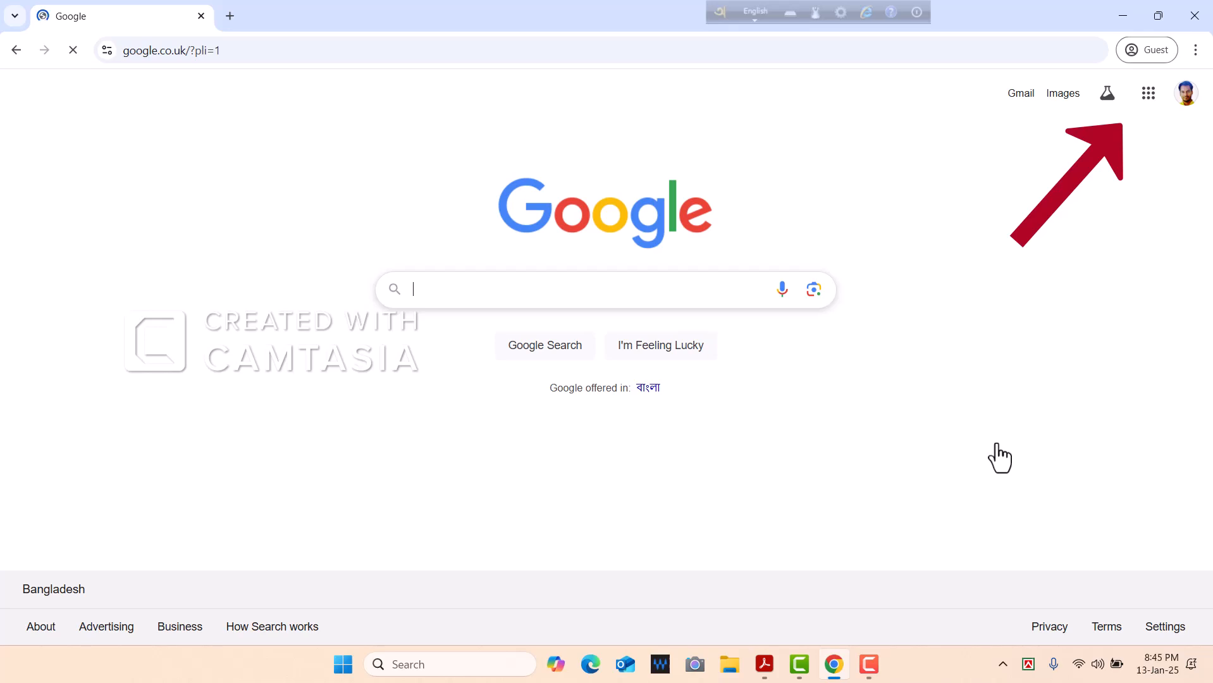
Open Google Classroom from the Google apps and continue with the signed-in account.
{"action": "left_click", "coordinate": [1146, 95]}
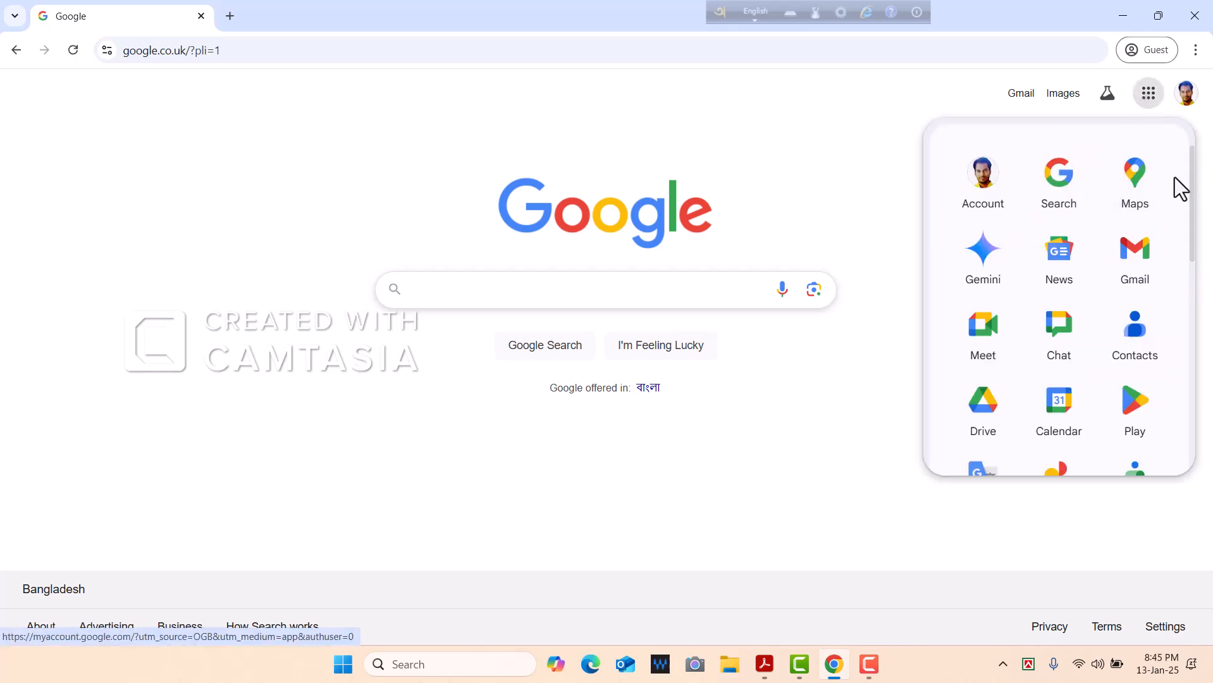
{"action": "left_click_drag", "start_coordinate": [1192, 194], "coordinate": [1173, 316]}
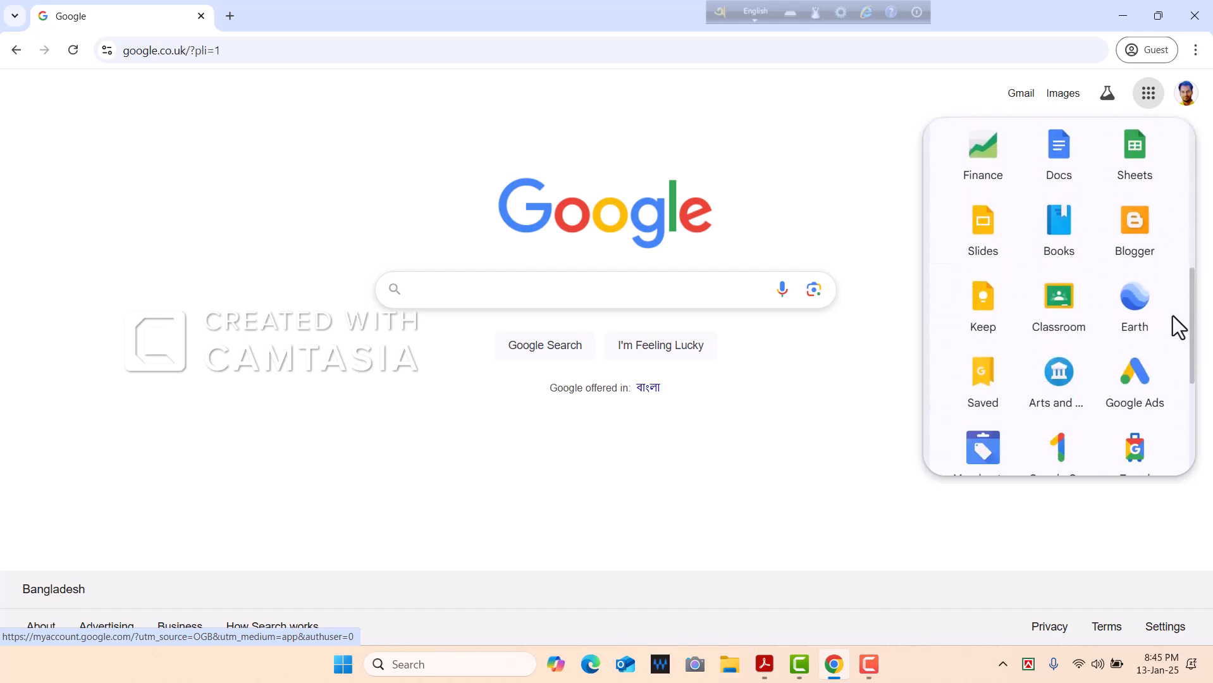
{"action": "left_click", "coordinate": [1068, 310]}
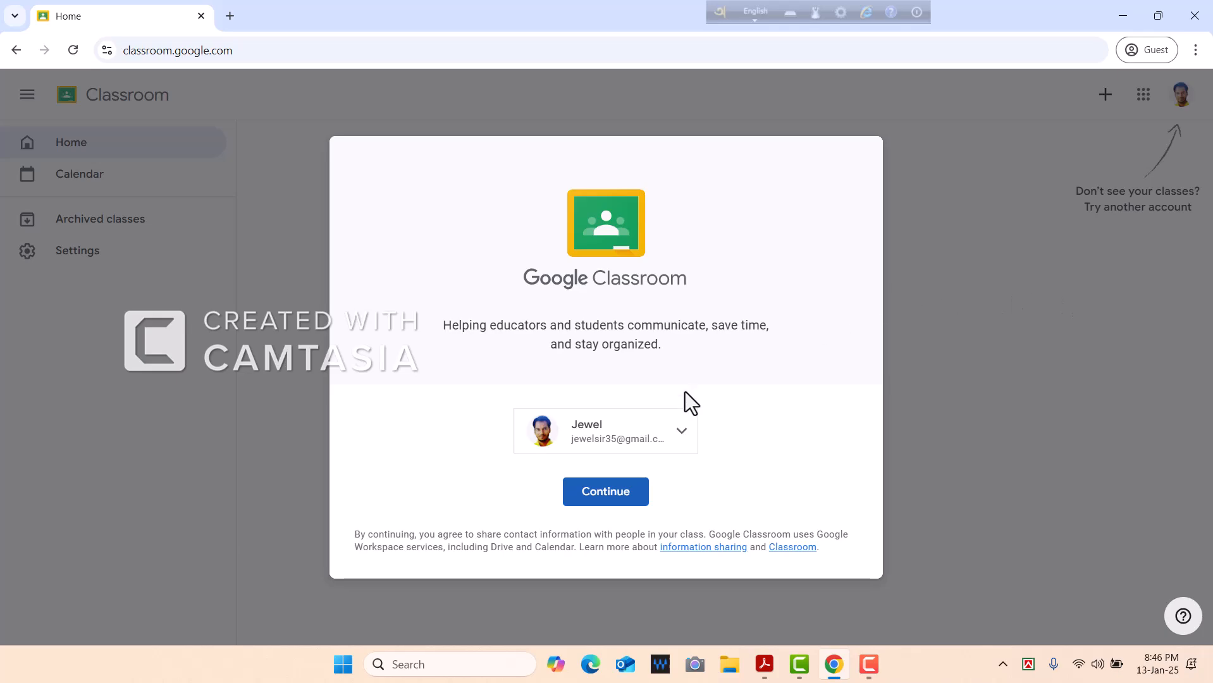
{"action": "left_click", "coordinate": [619, 500]}
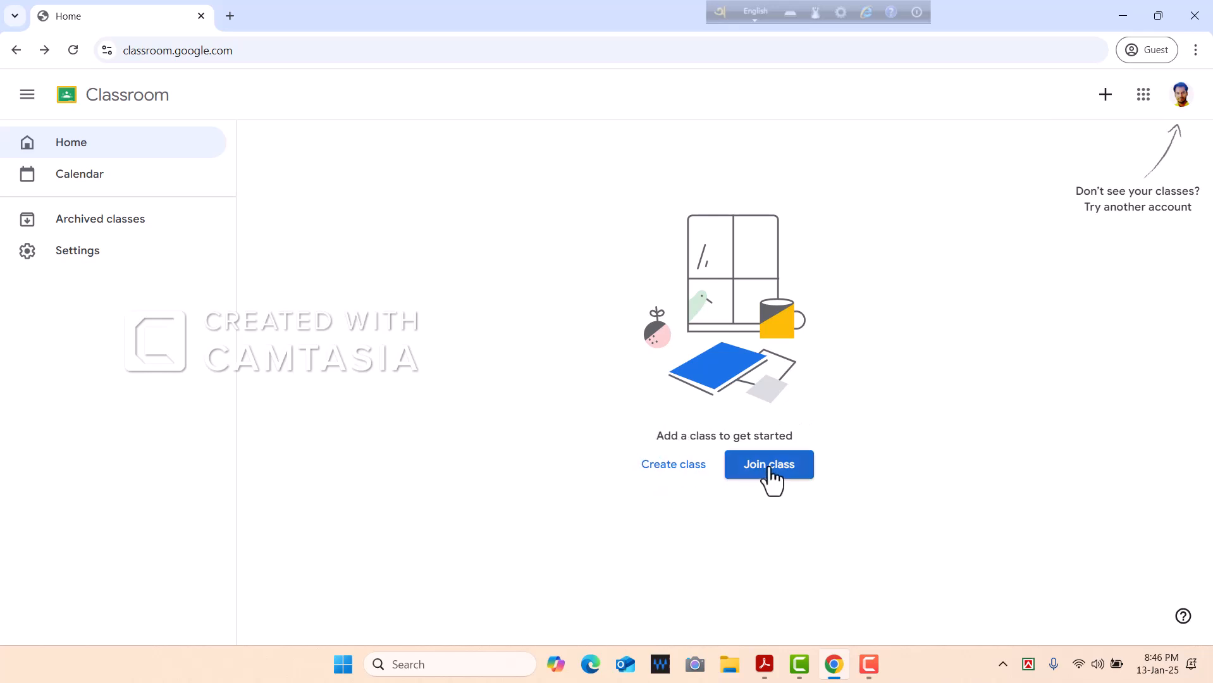
Start creating a class and acknowledge the notice about not using Classroom at a school with students.
{"action": "left_click", "coordinate": [674, 465]}
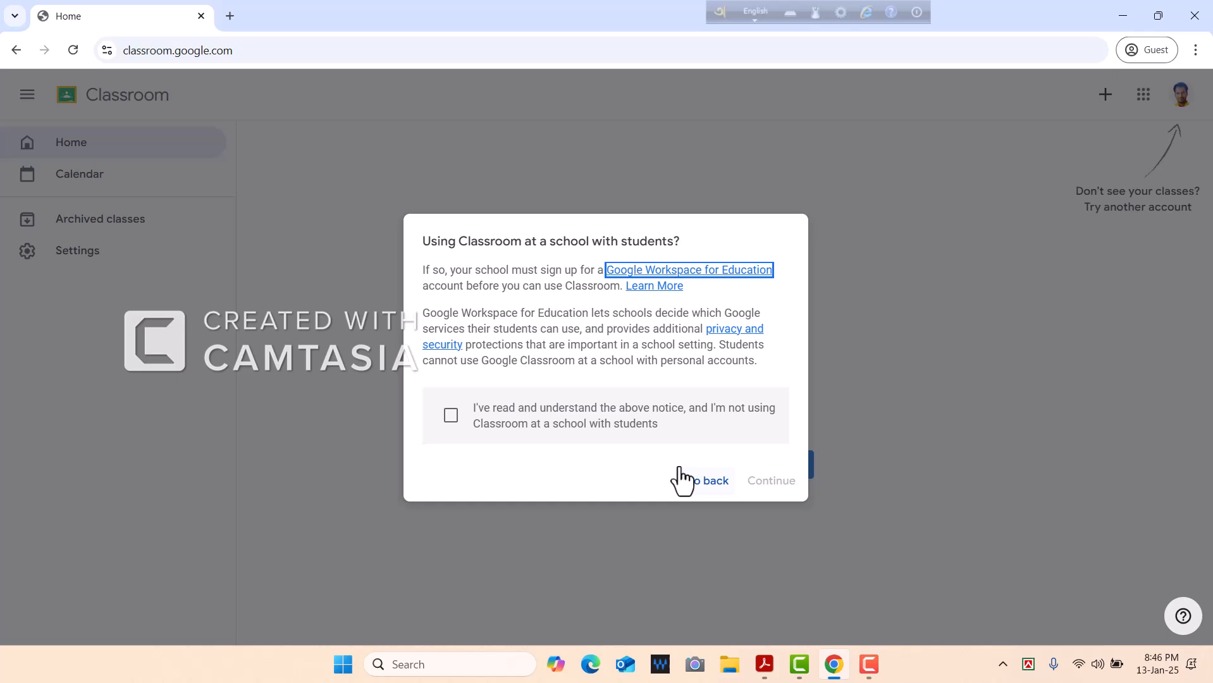
{"action": "left_click", "coordinate": [451, 417]}
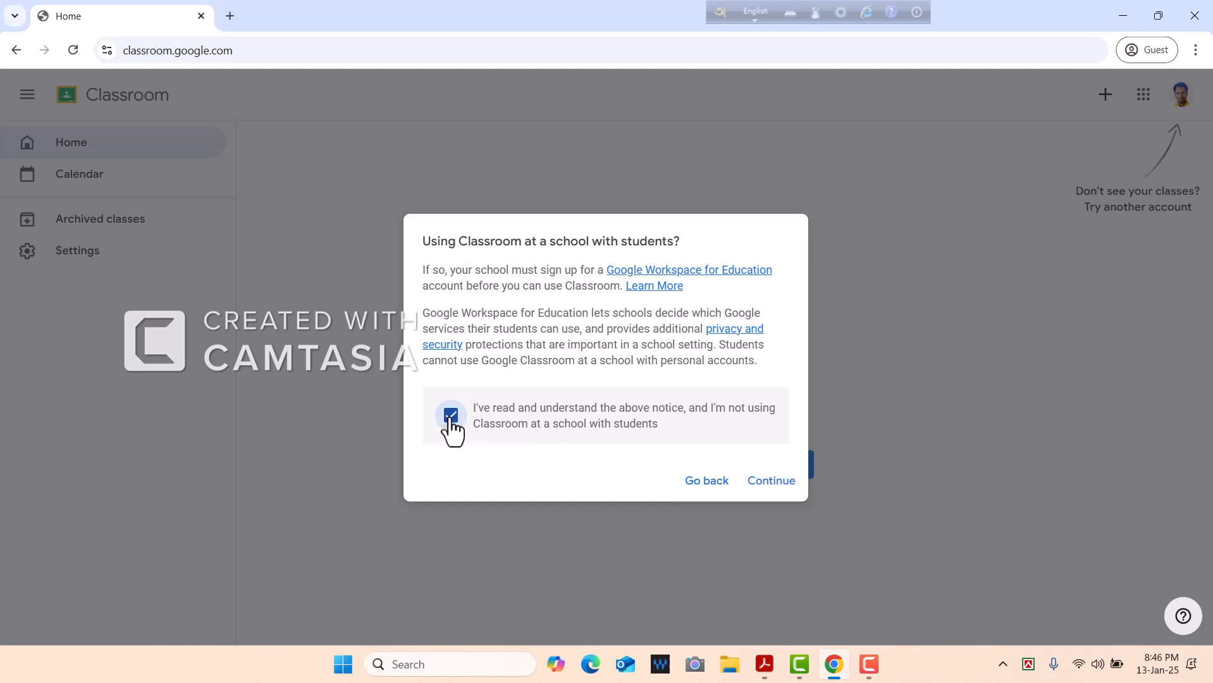
{"action": "left_click", "coordinate": [770, 482]}
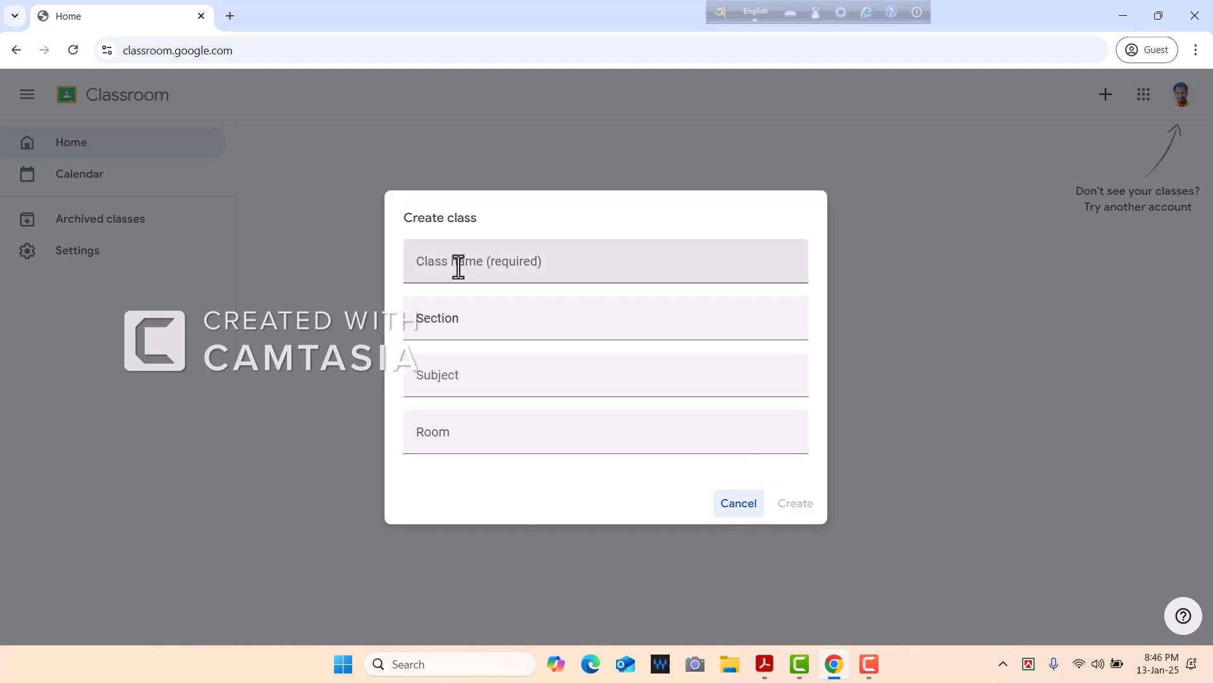
Create the class with name BTT, section 21, subject ICT and room 302.
{"action": "left_click", "coordinate": [551, 265]}
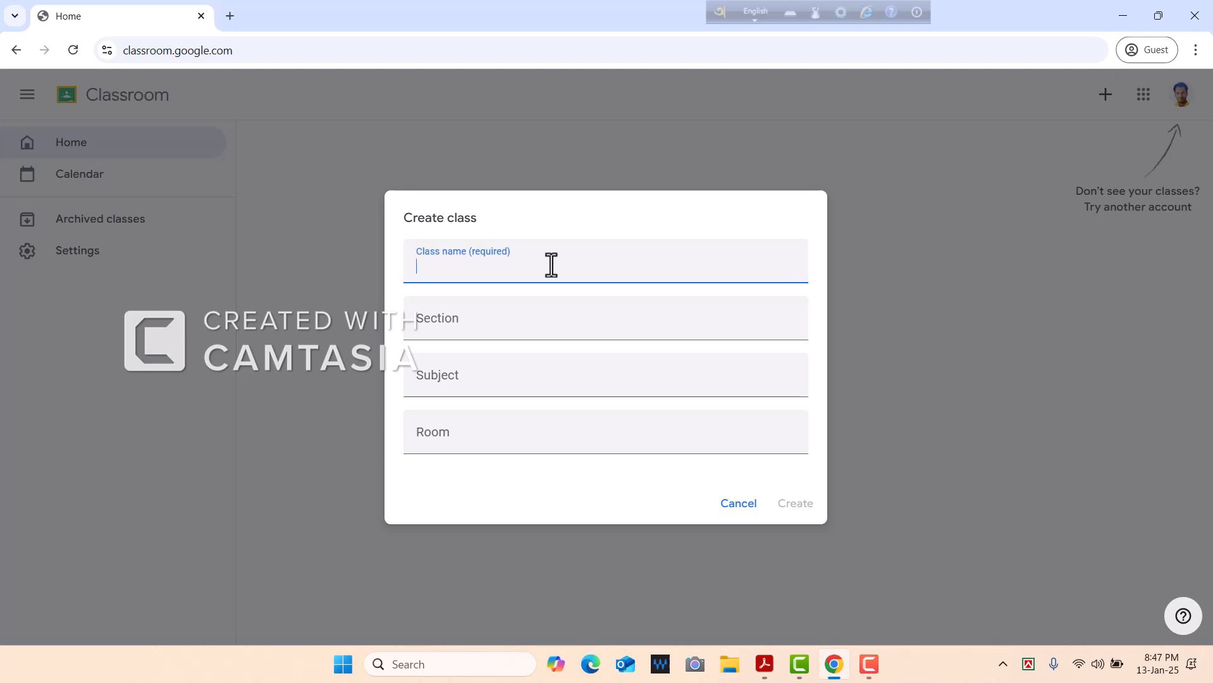
{"action": "type", "text": "BTT"}
{"action": "left_click", "coordinate": [447, 328]}
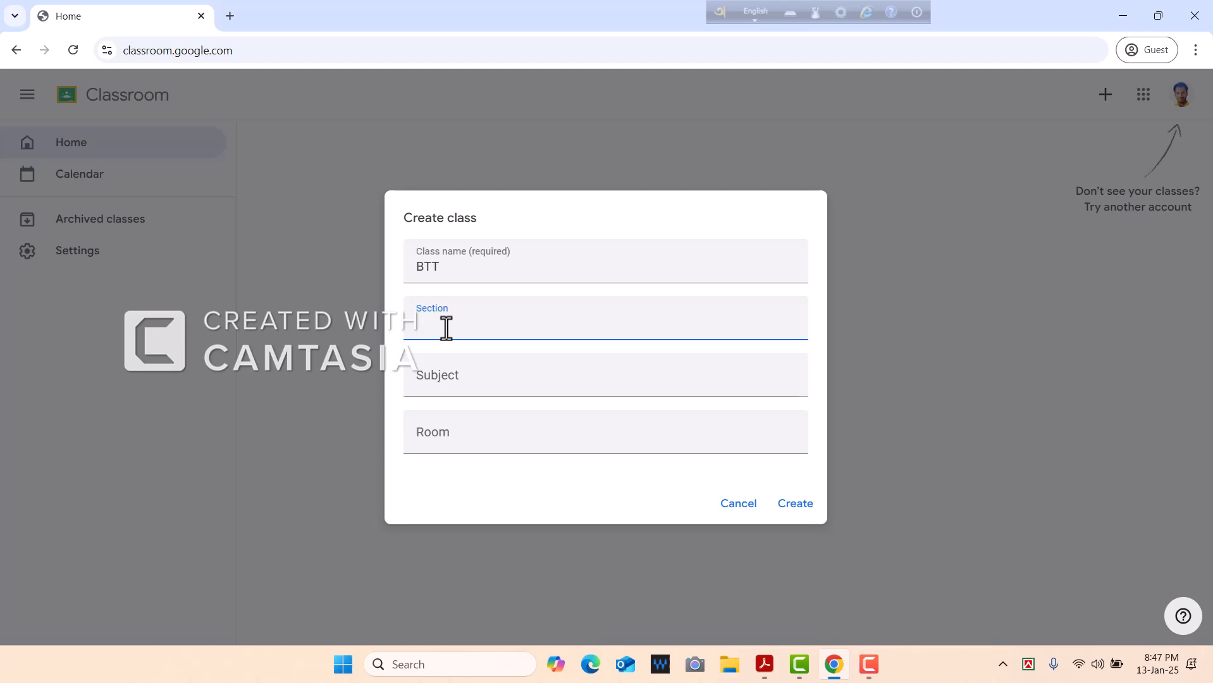
{"action": "type", "text": "21"}
{"action": "left_click", "coordinate": [446, 382]}
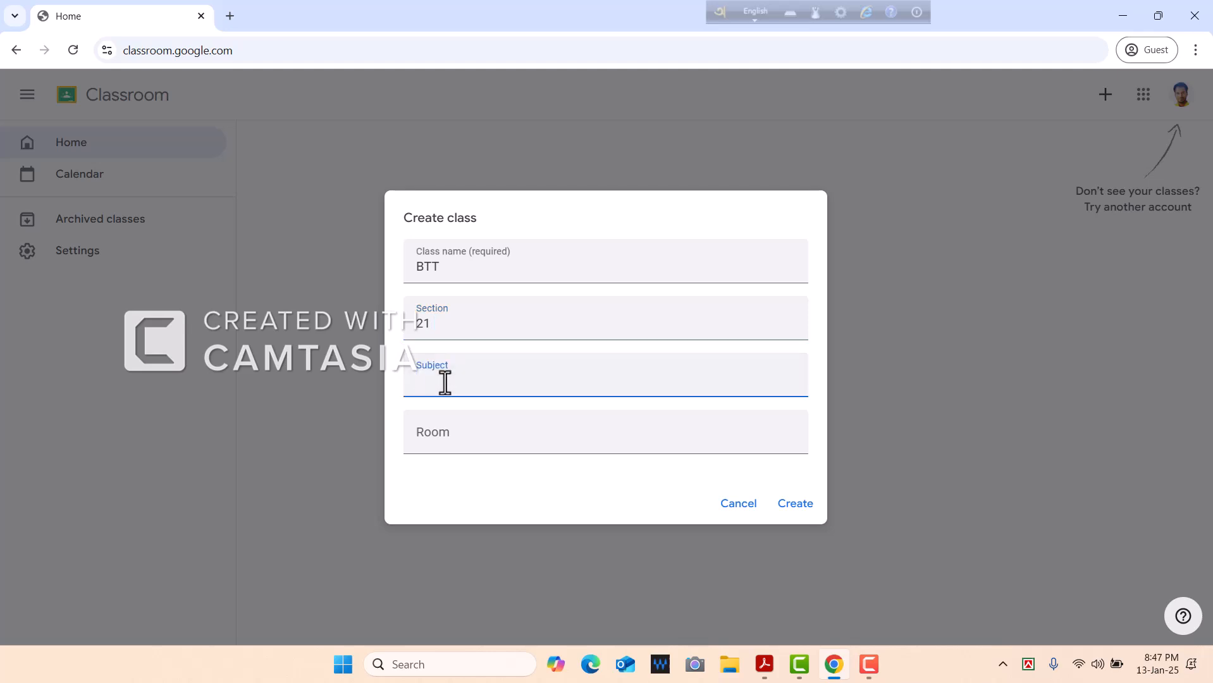
{"action": "type", "text": "ICT"}
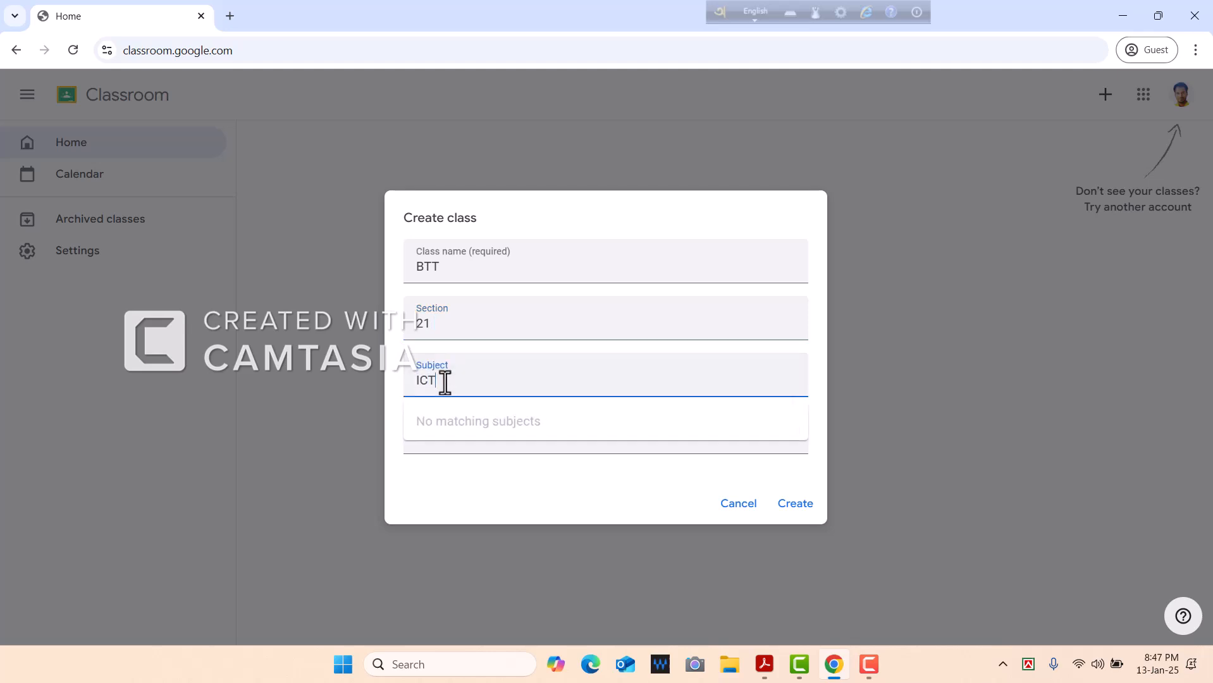
{"action": "left_click", "coordinate": [472, 496]}
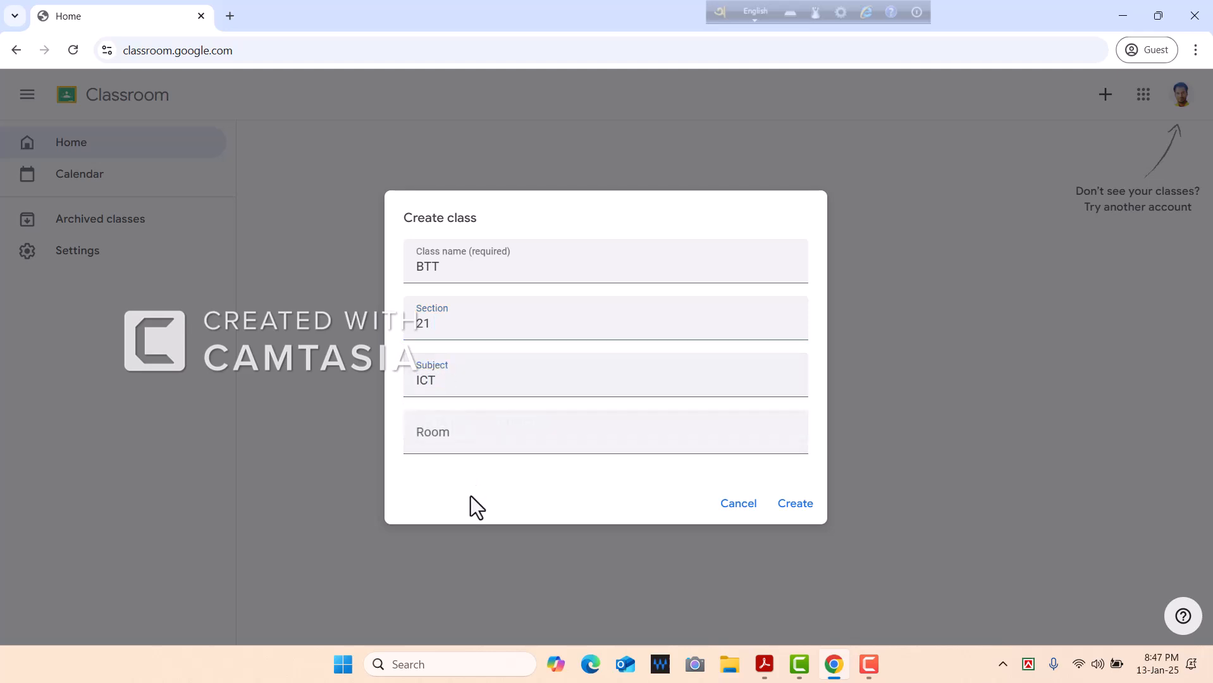
{"action": "left_click", "coordinate": [444, 436]}
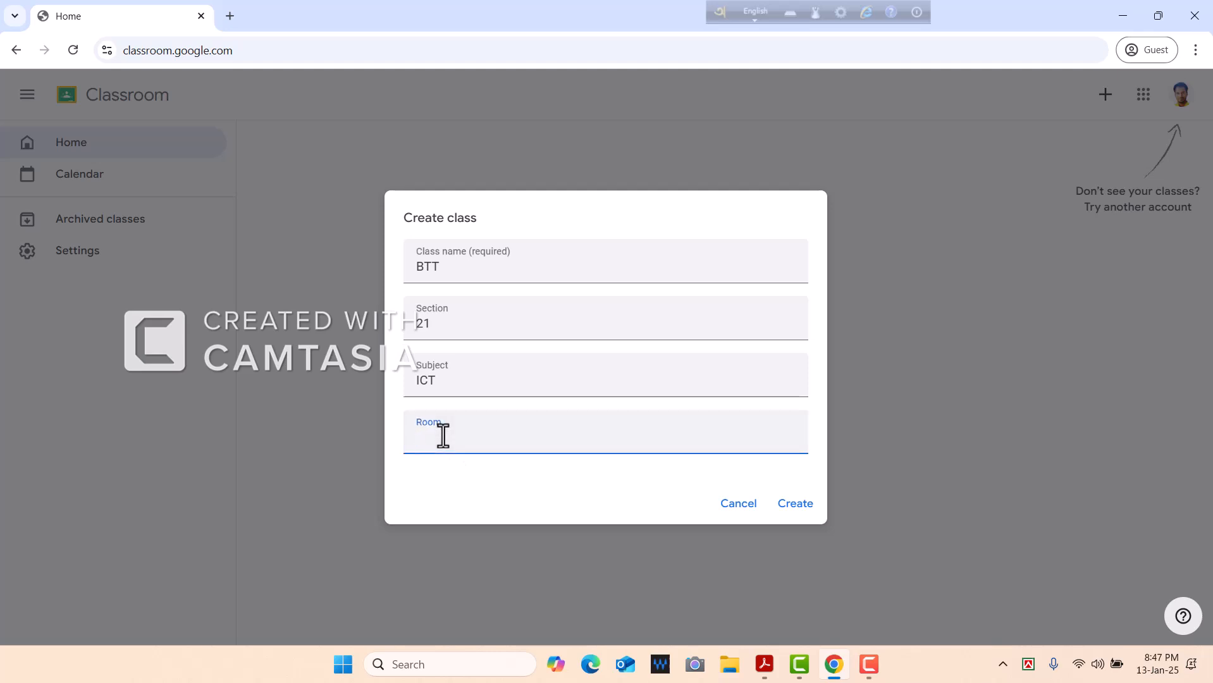
{"action": "type", "text": "302"}
{"action": "left_click", "coordinate": [796, 504]}
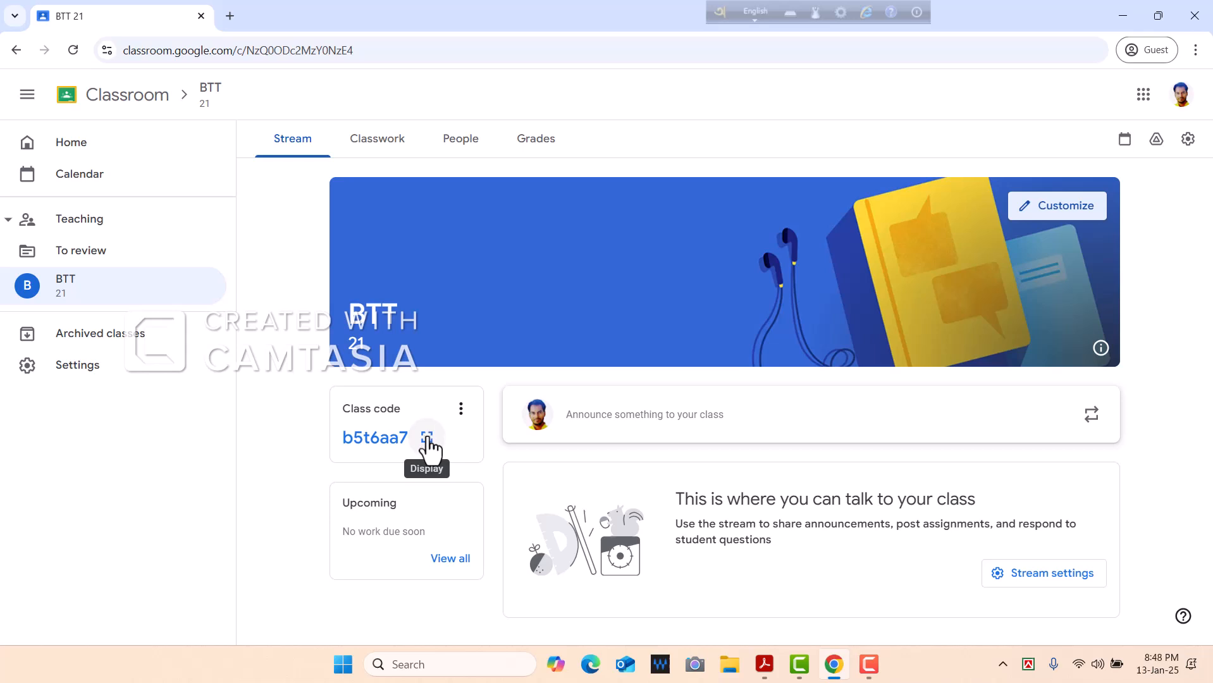
Display the class code of BTT in full screen and copy the class invite link.
{"action": "left_click", "coordinate": [428, 438]}
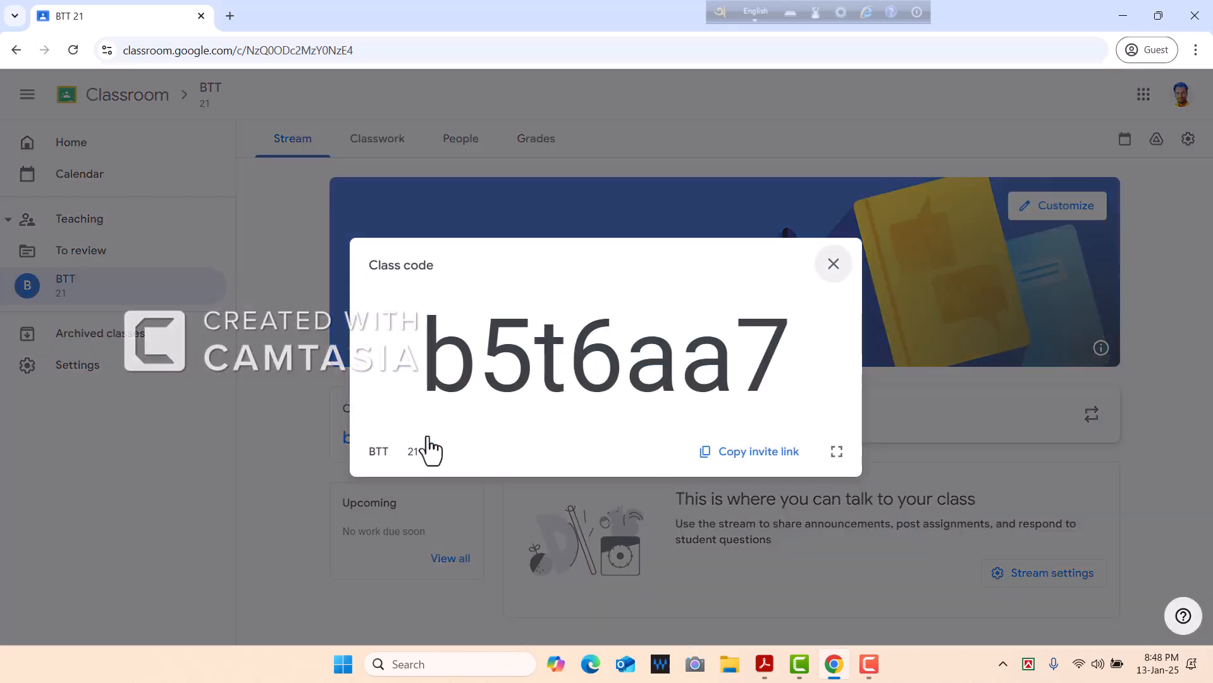
{"action": "left_click", "coordinate": [836, 452]}
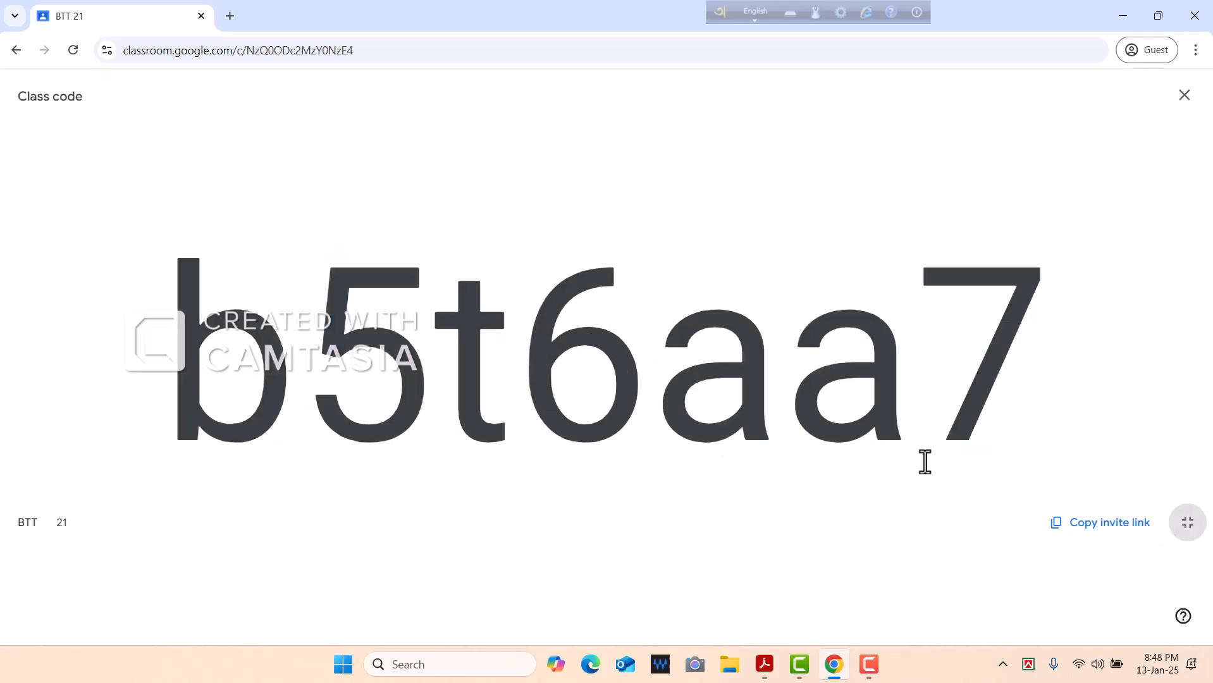
{"action": "left_click", "coordinate": [1190, 527]}
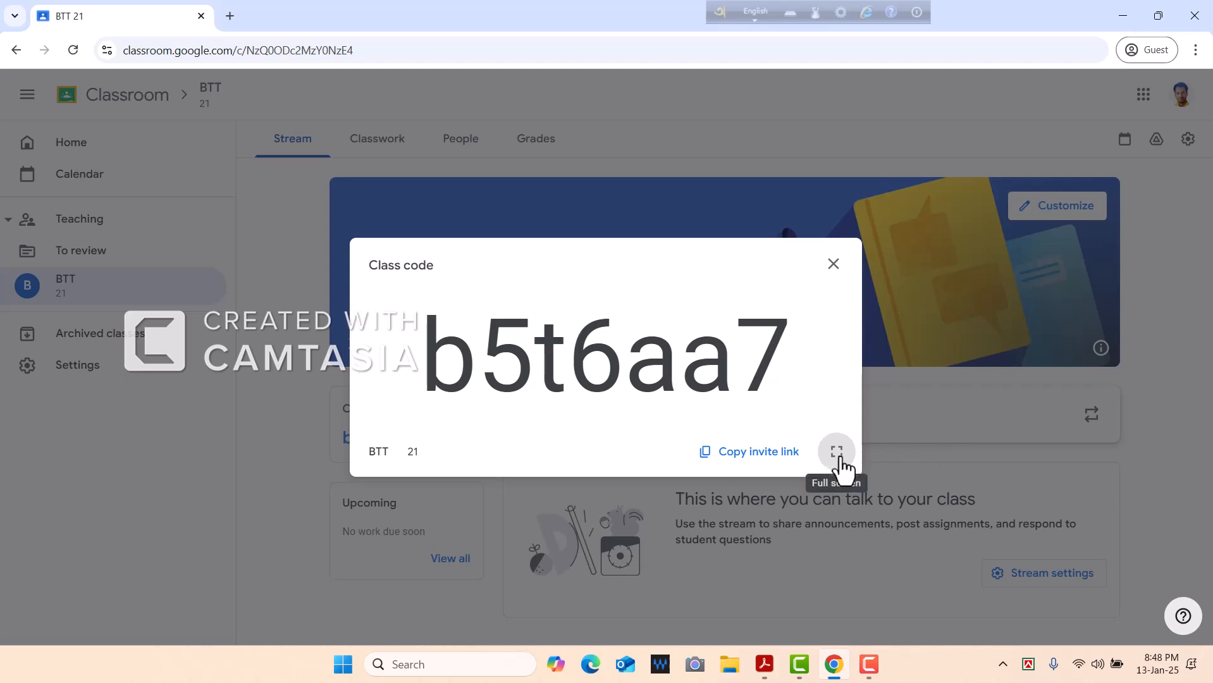
{"action": "left_click", "coordinate": [768, 458]}
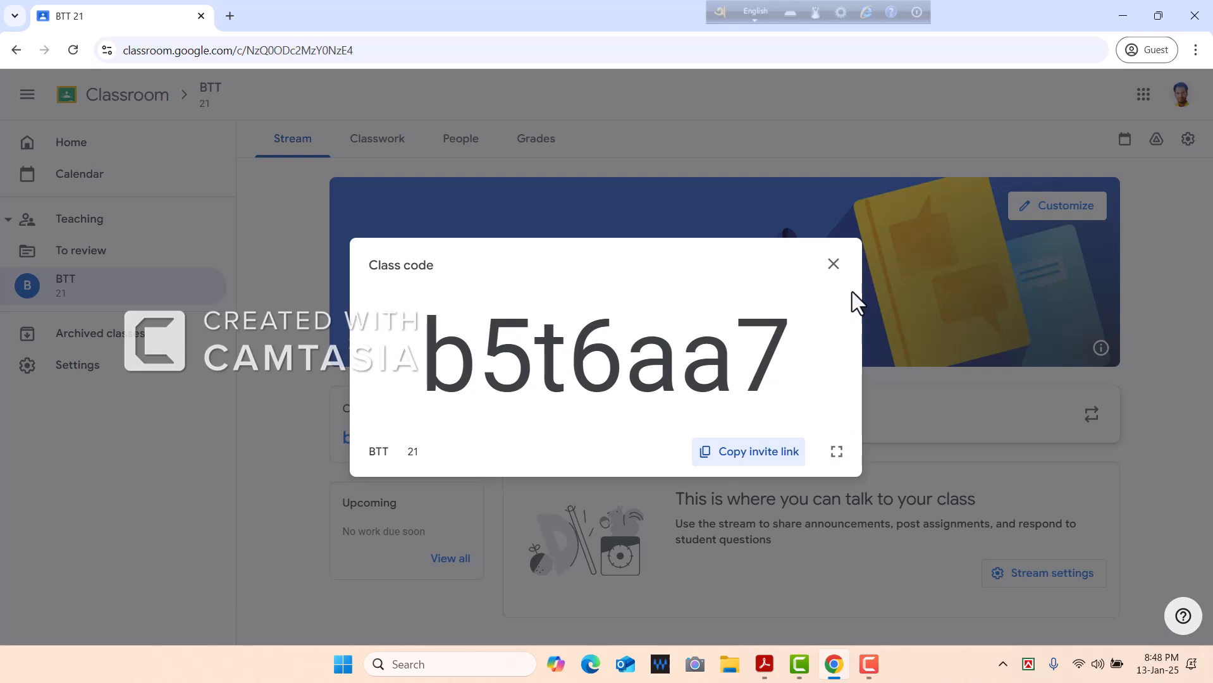
{"action": "left_click", "coordinate": [834, 266]}
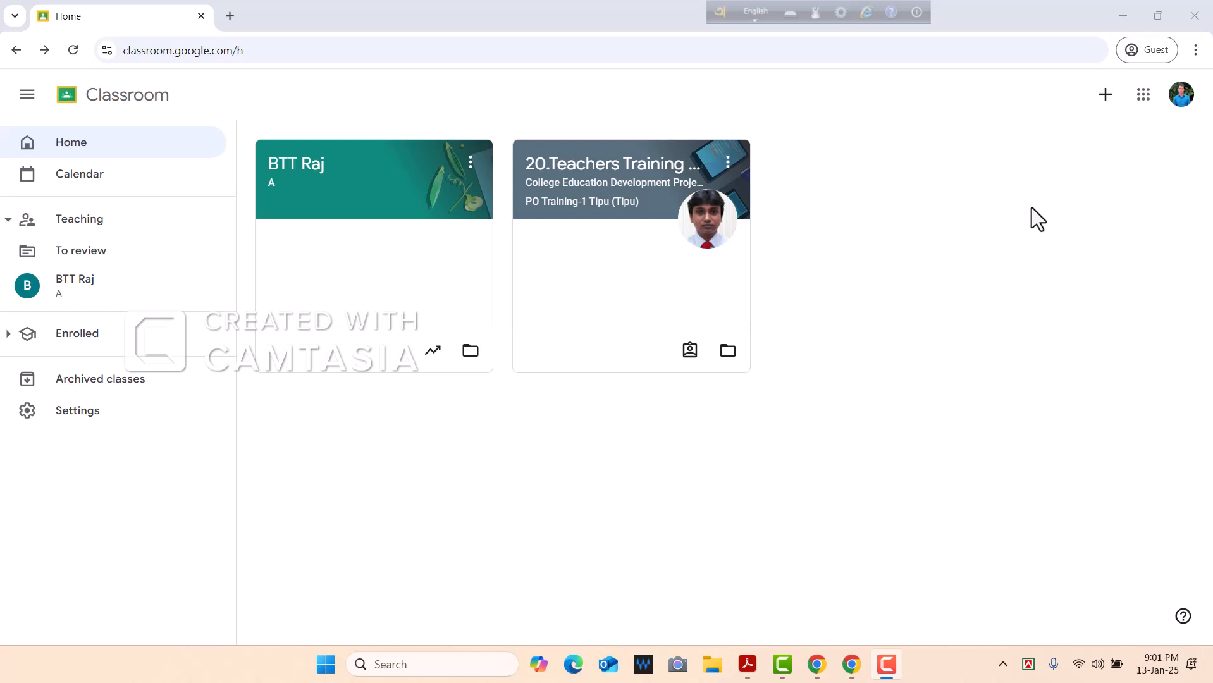
Join the BTT class from the student account, using the class code copied from the teacher's Classroom window.
{"action": "left_click", "coordinate": [1107, 102]}
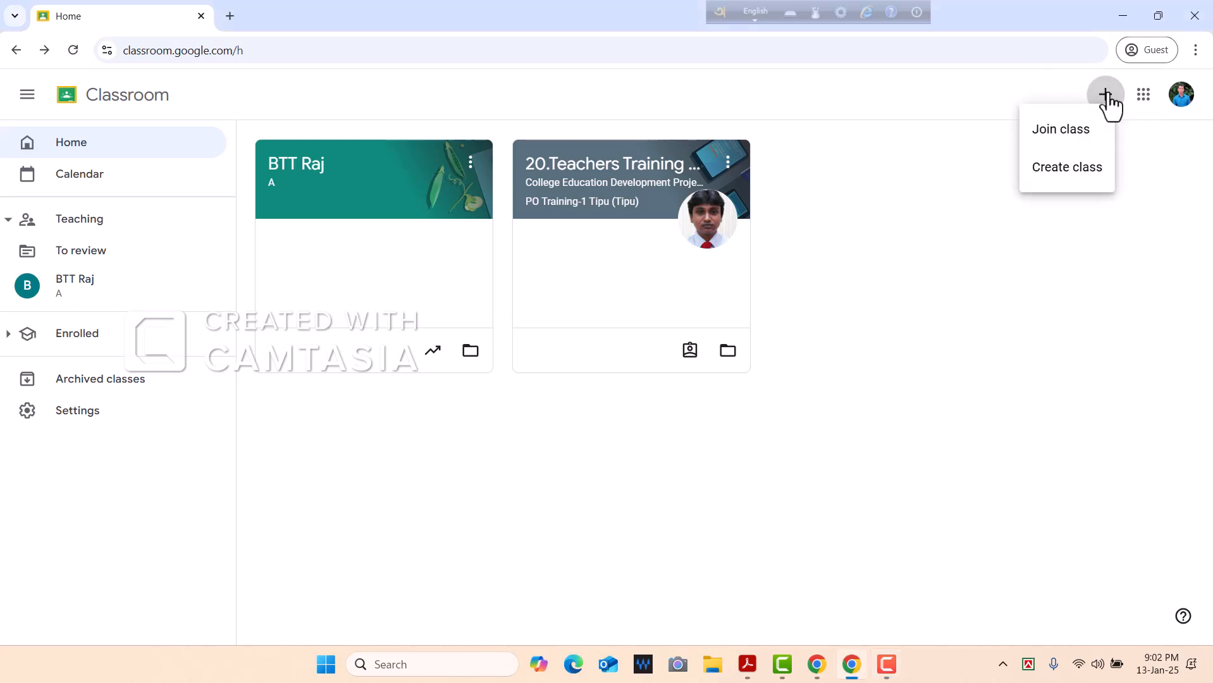
{"action": "left_click", "coordinate": [1061, 140]}
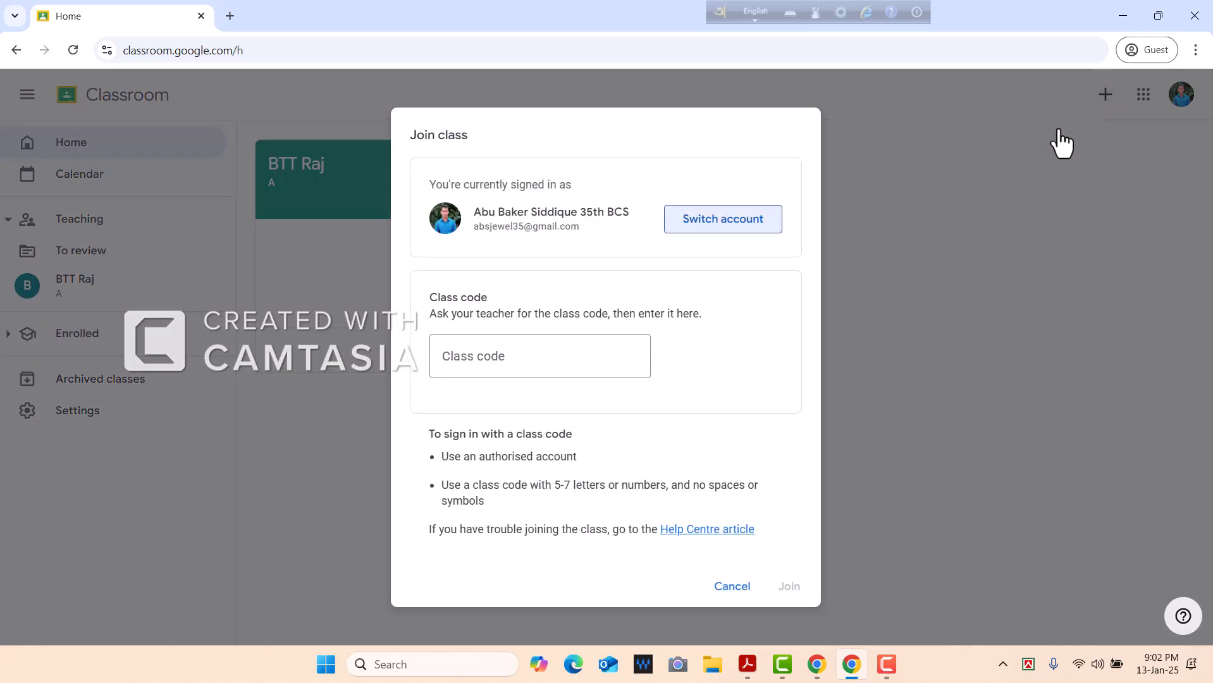
{"action": "left_click", "coordinate": [459, 353]}
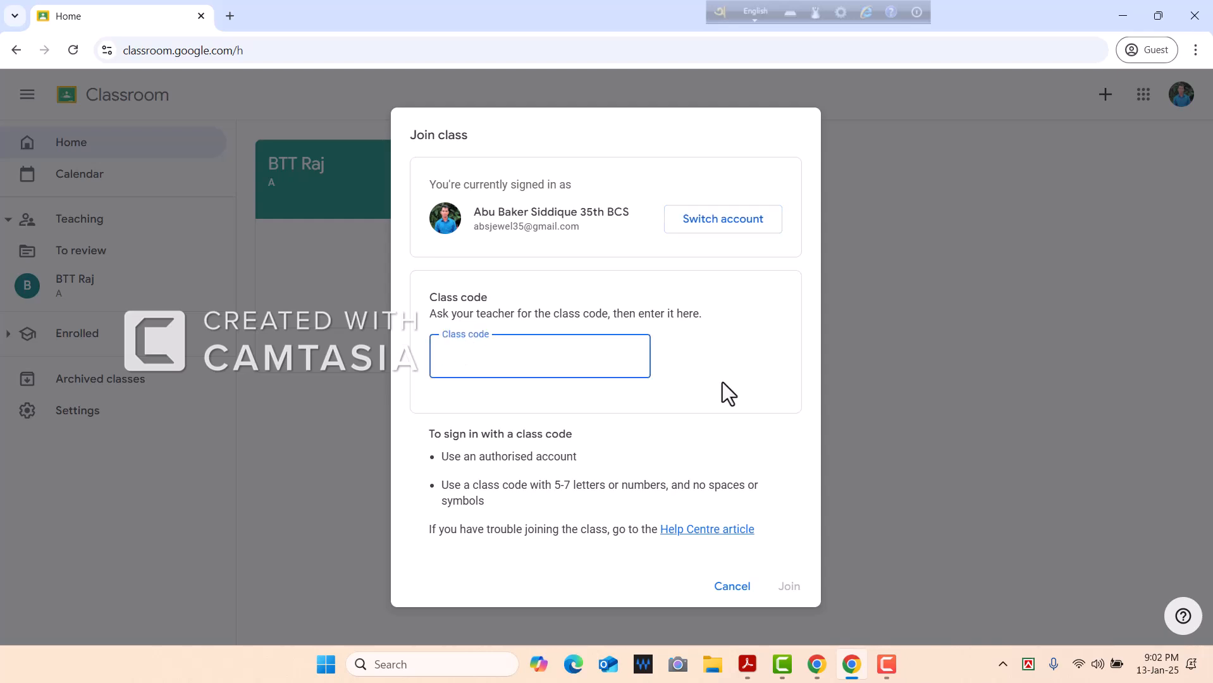
{"action": "left_click", "coordinate": [817, 664]}
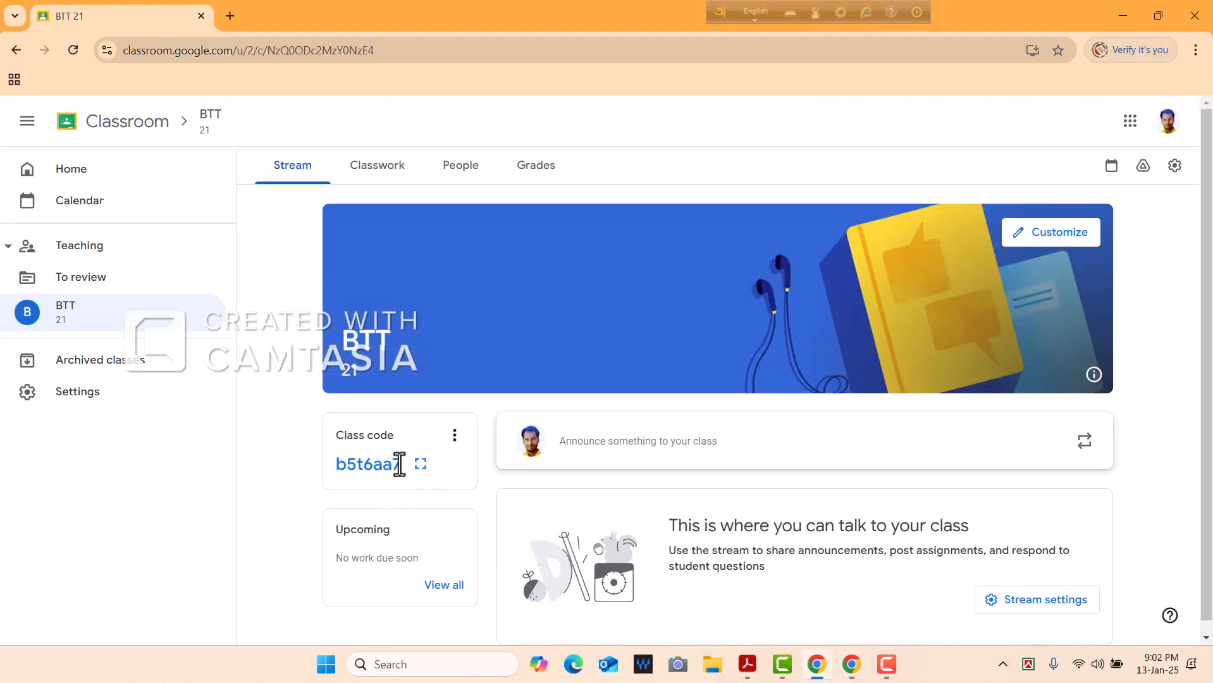
{"action": "left_click_drag", "start_coordinate": [399, 465], "coordinate": [335, 465]}
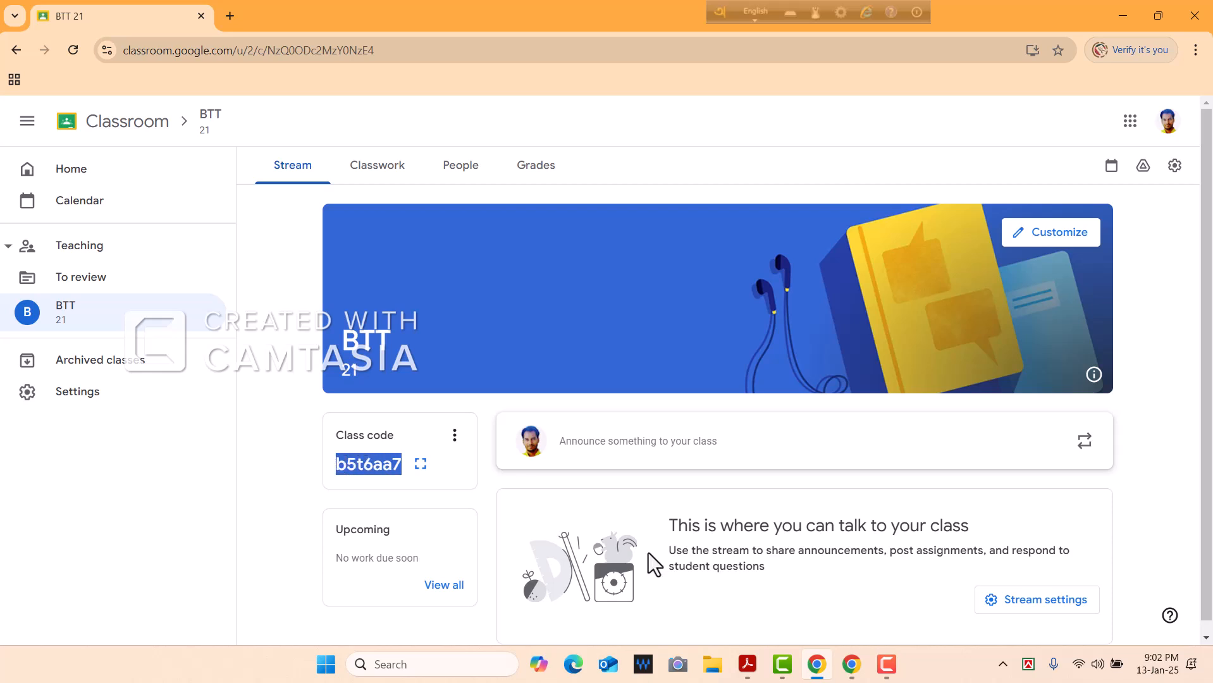
{"action": "left_click", "coordinate": [854, 665]}
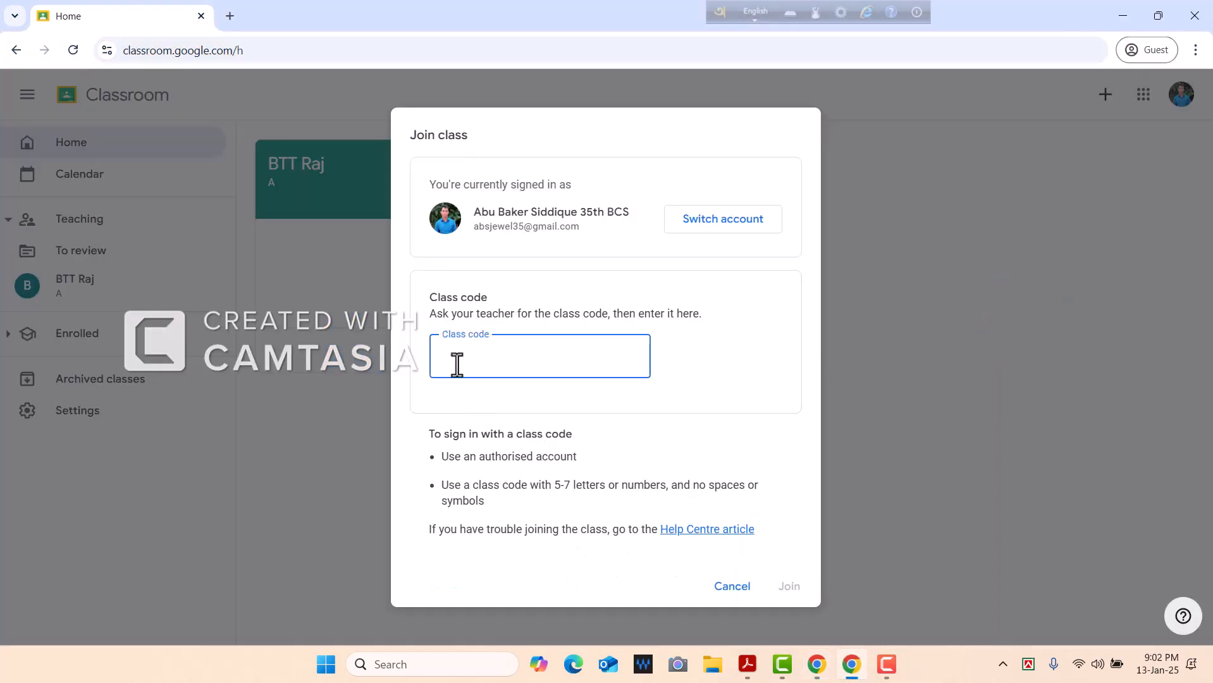
{"action": "key", "text": "ctrl+v"}
{"action": "left_click", "coordinate": [790, 587]}
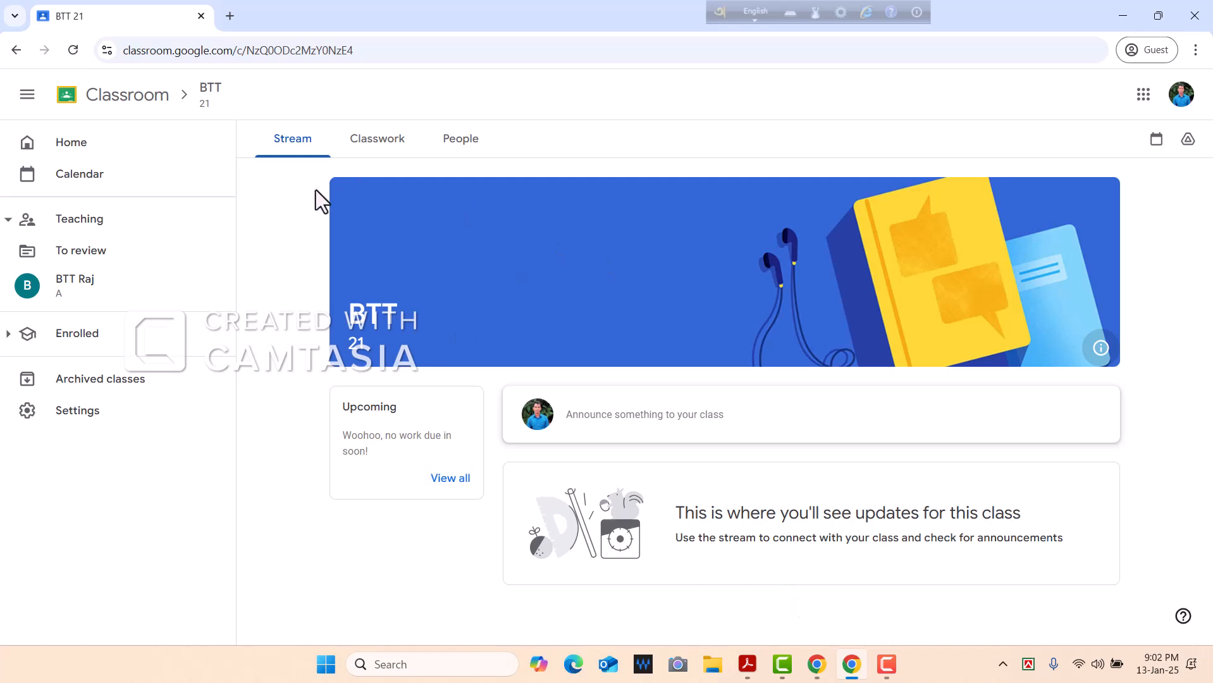
Examine the People, Classwork and Stream pages of the joined BTT class.
{"action": "left_click", "coordinate": [460, 141]}
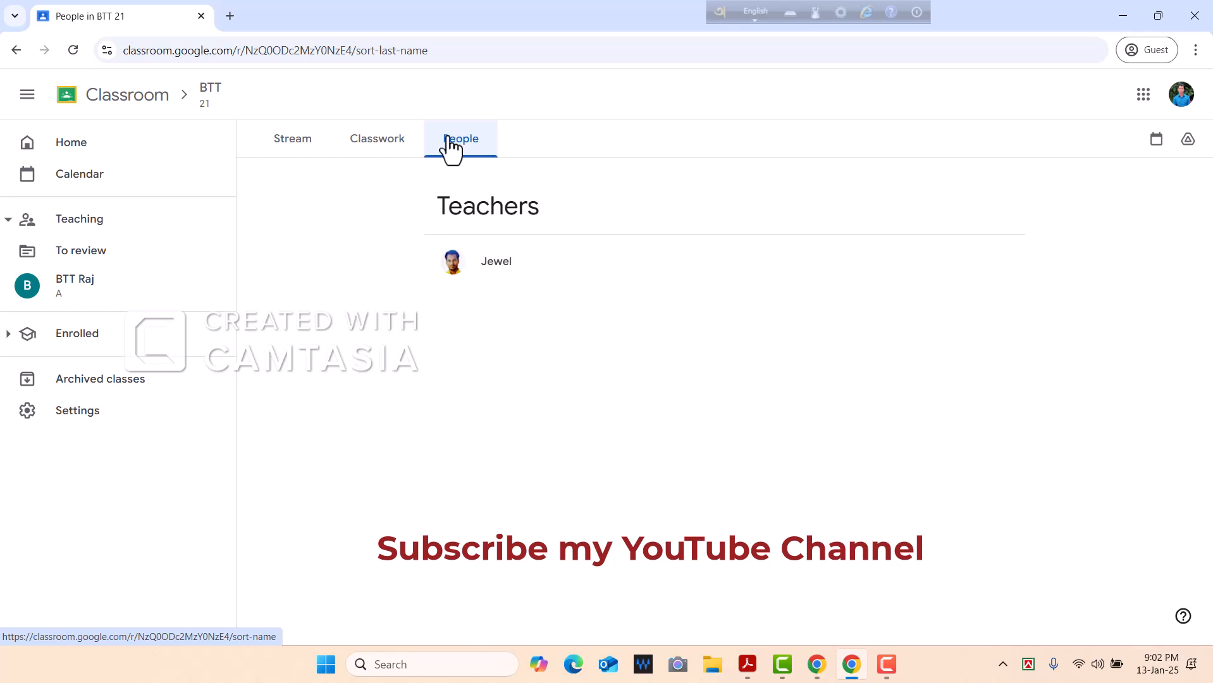
{"action": "left_click", "coordinate": [373, 143]}
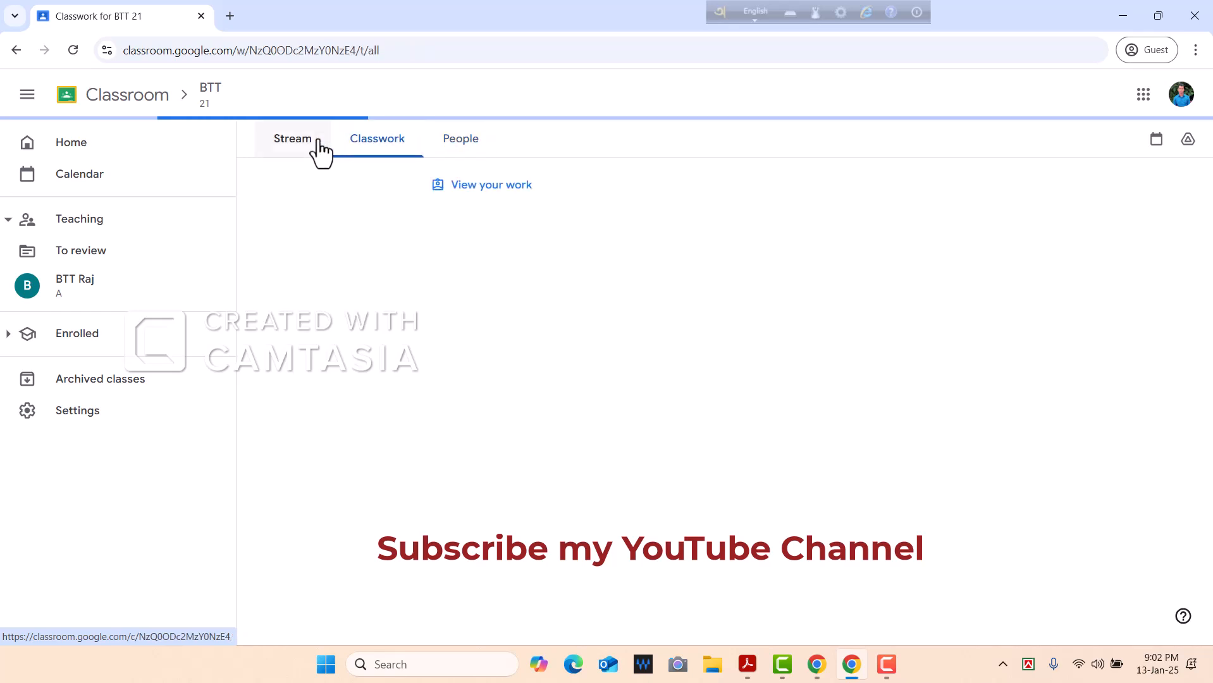
{"action": "left_click", "coordinate": [292, 147]}
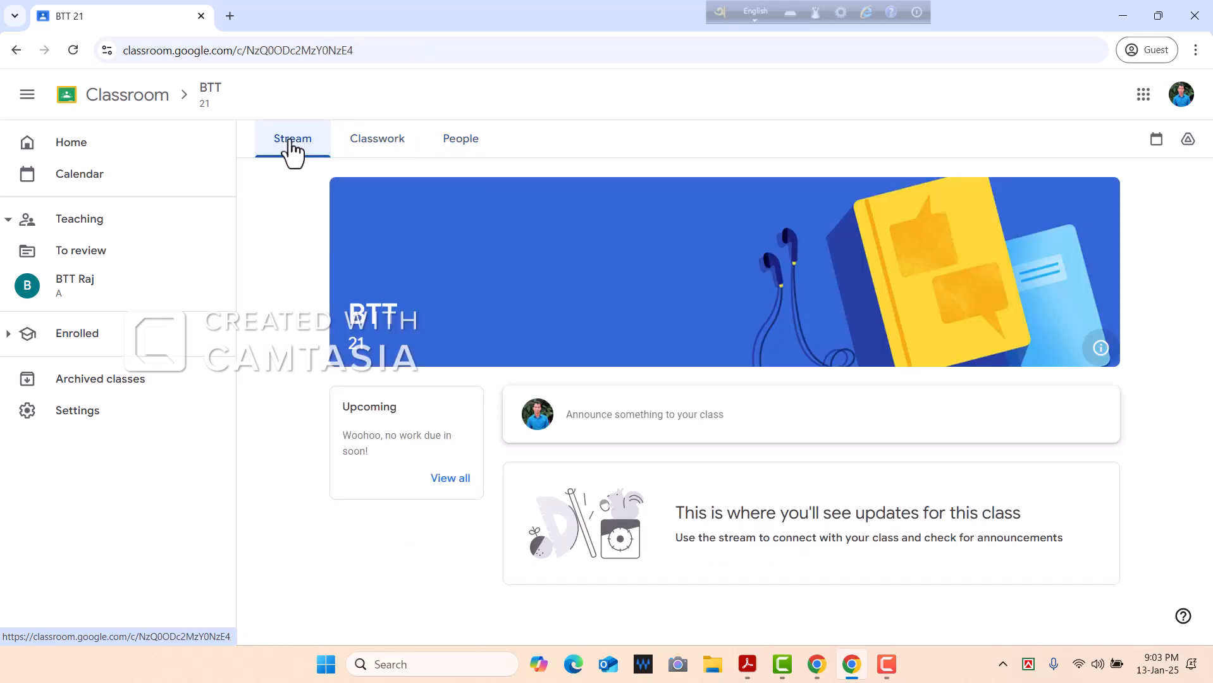
{"action": "left_click", "coordinate": [463, 152]}
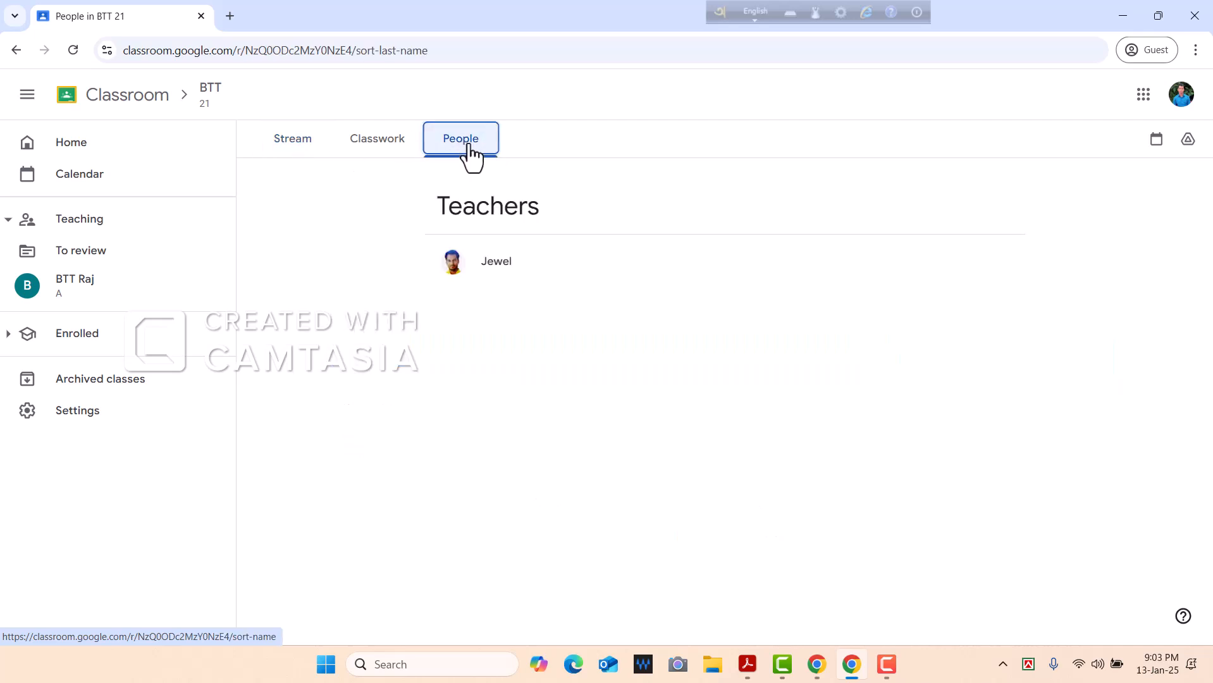